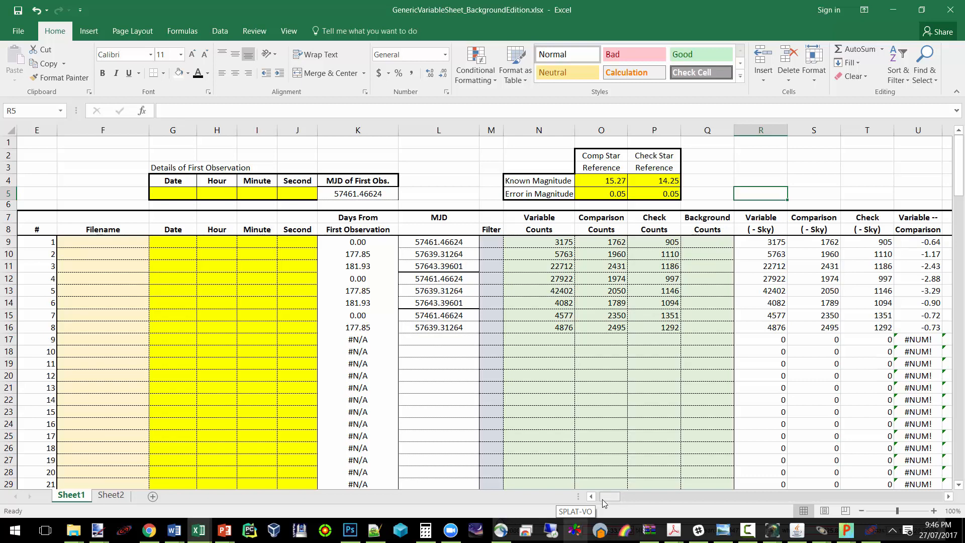
- Switch to File Explorer, open the LCOGTOHSInStAR folder in PipelineTeachers, and sort its FITS files by date modified beside the MJD data
left_click(438, 241)
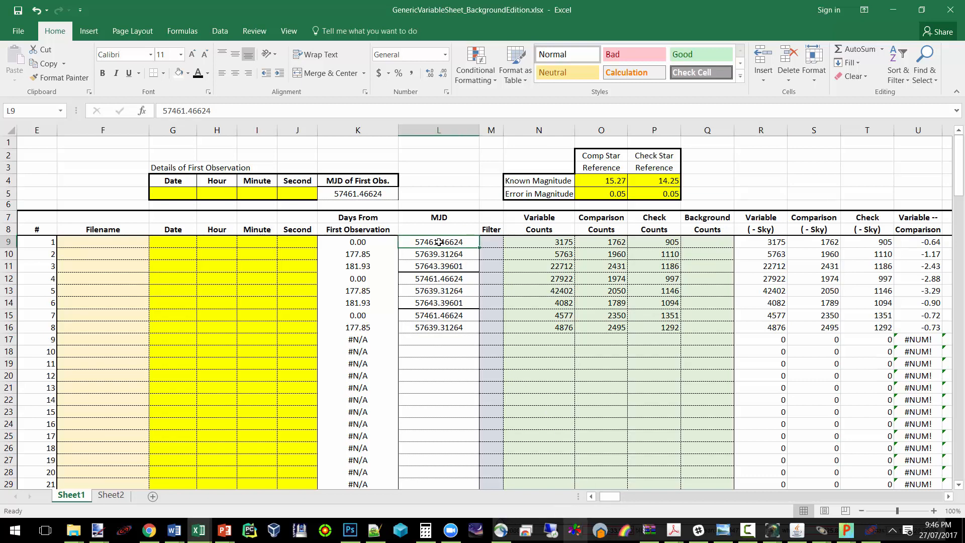
left_click_drag(438, 242, 439, 327)
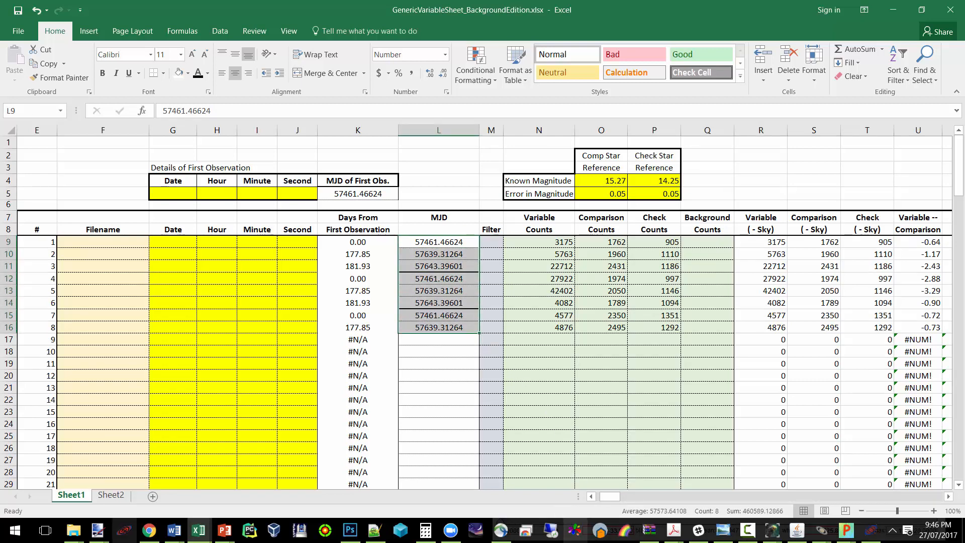
mouse_move(73, 530)
left_click(65, 472)
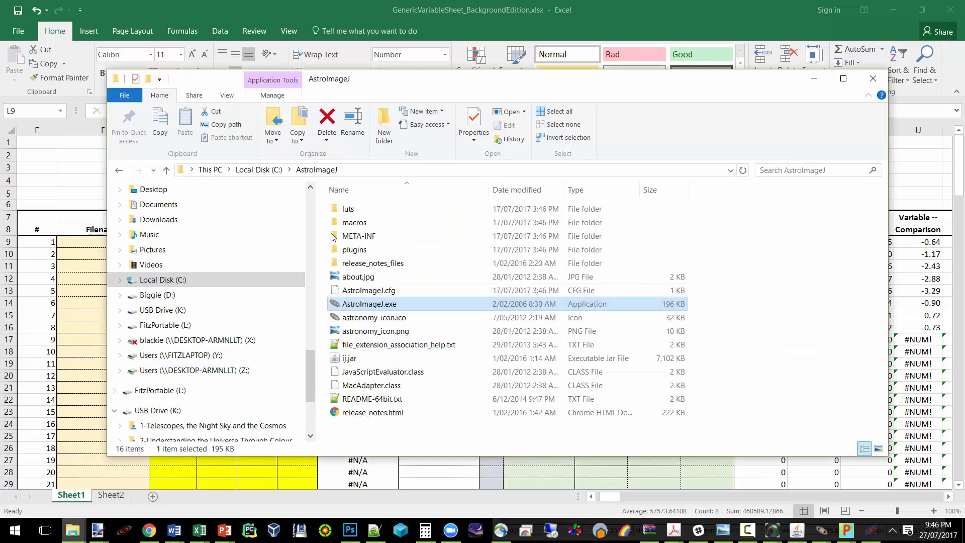
scroll(216, 251, "up", 5)
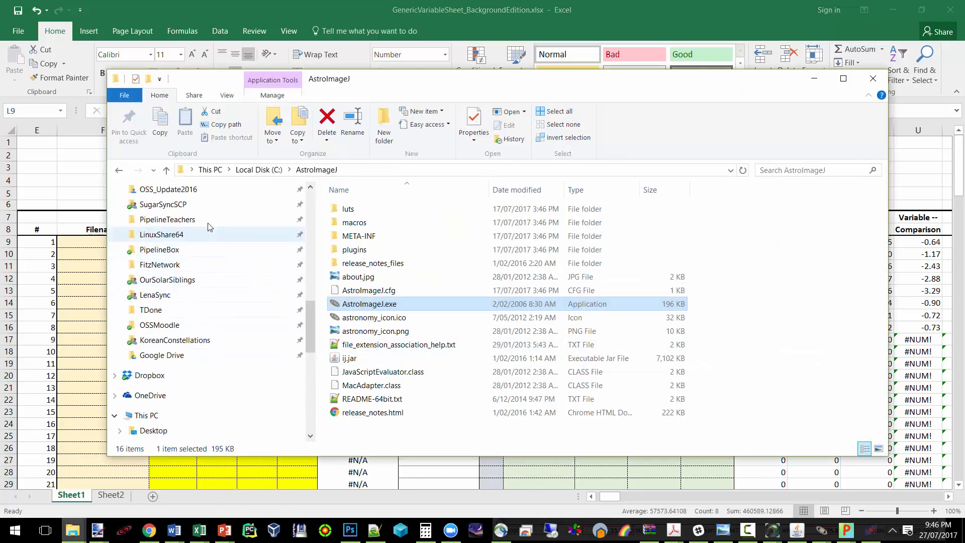
left_click(209, 220)
scroll(407, 378, "down", 5)
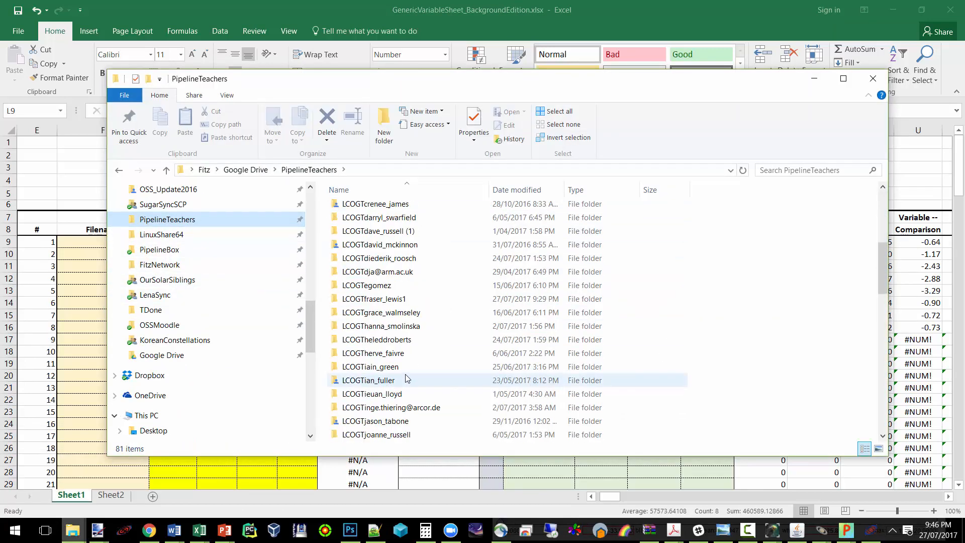
scroll(407, 378, "down", 10)
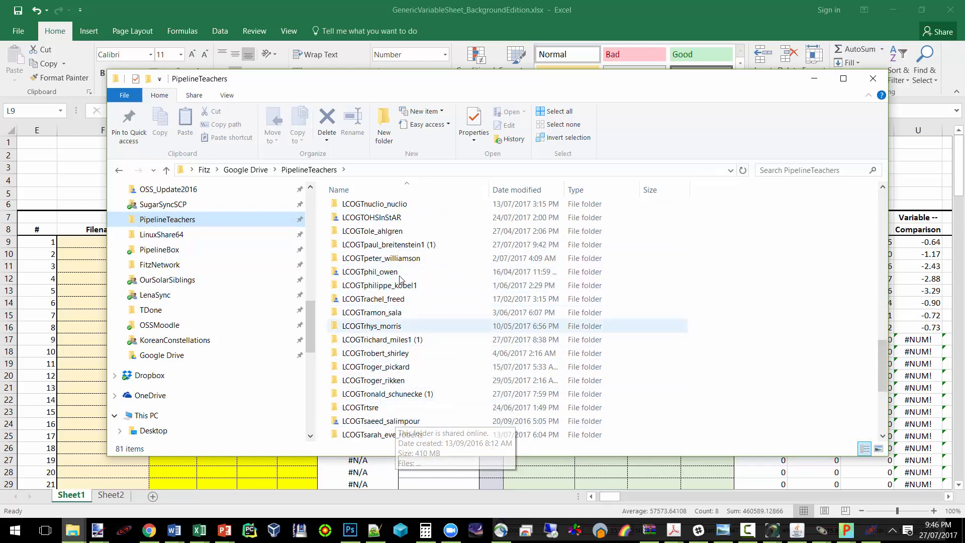
double_click(401, 218)
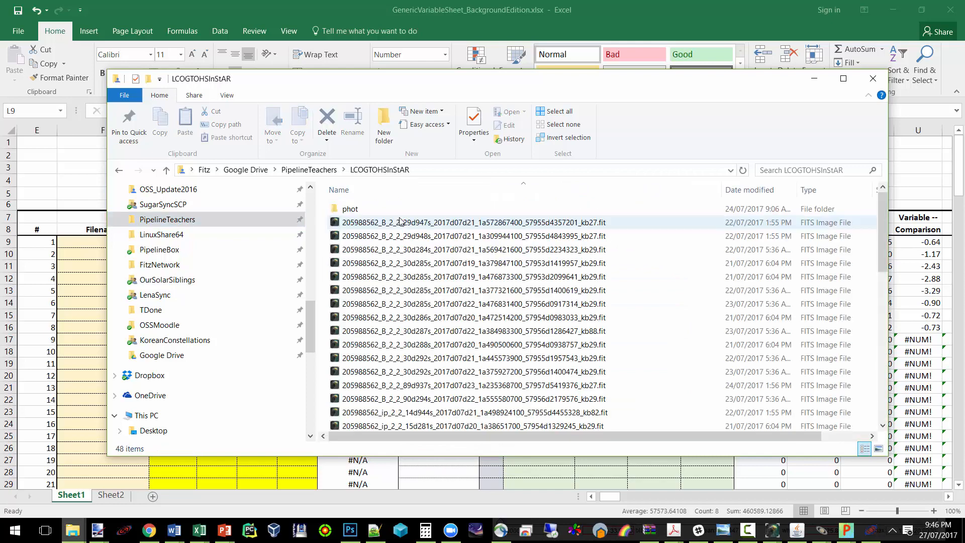
left_click(748, 189)
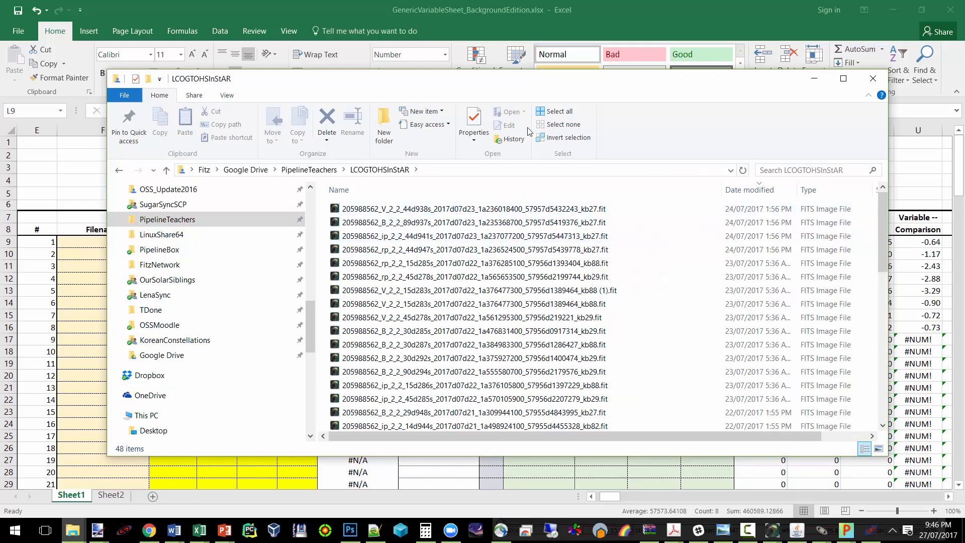
left_click_drag(518, 97, 417, 303)
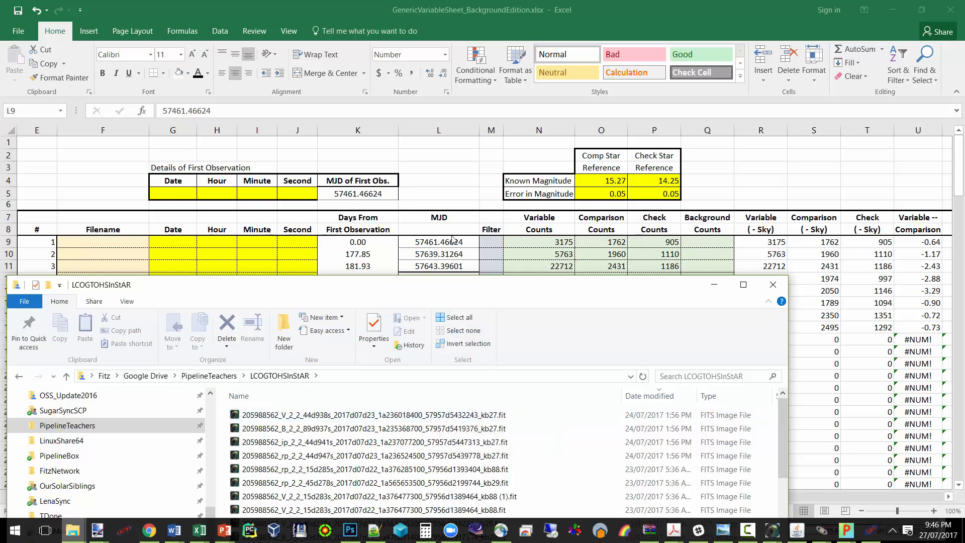
- Back in the Excel sheet, enter V as the filter for all eight observations in M9:M16
left_click(495, 241)
left_click(495, 242)
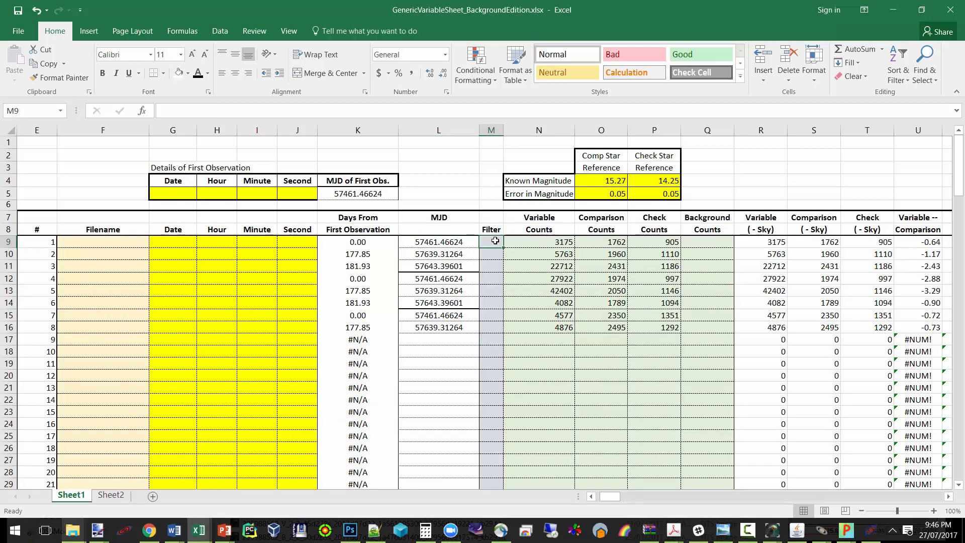
type("V")
key("Return")
type("V")
key("Return")
type("V")
key("Return")
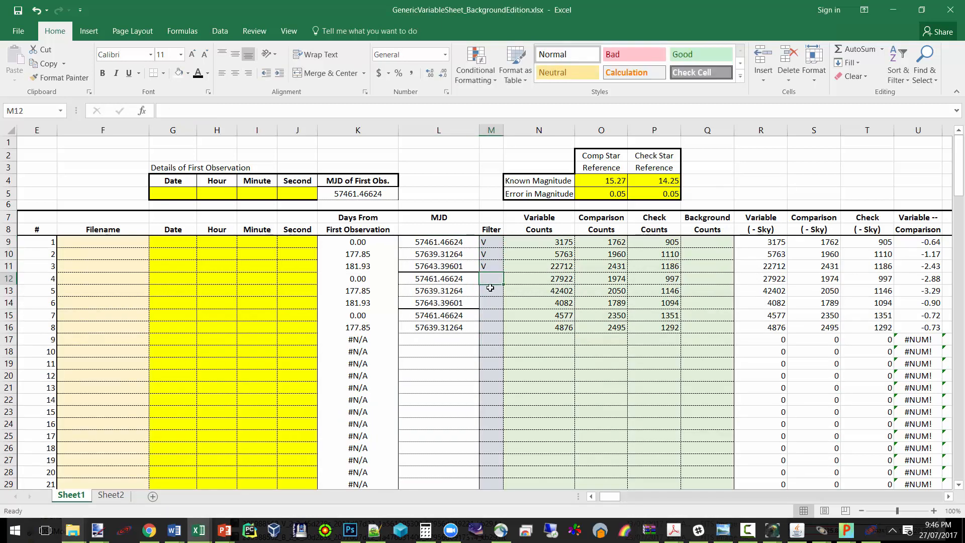
type("V")
key("Return")
type("V")
key("Return")
type("V")
key("Return")
type("V")
key("Return")
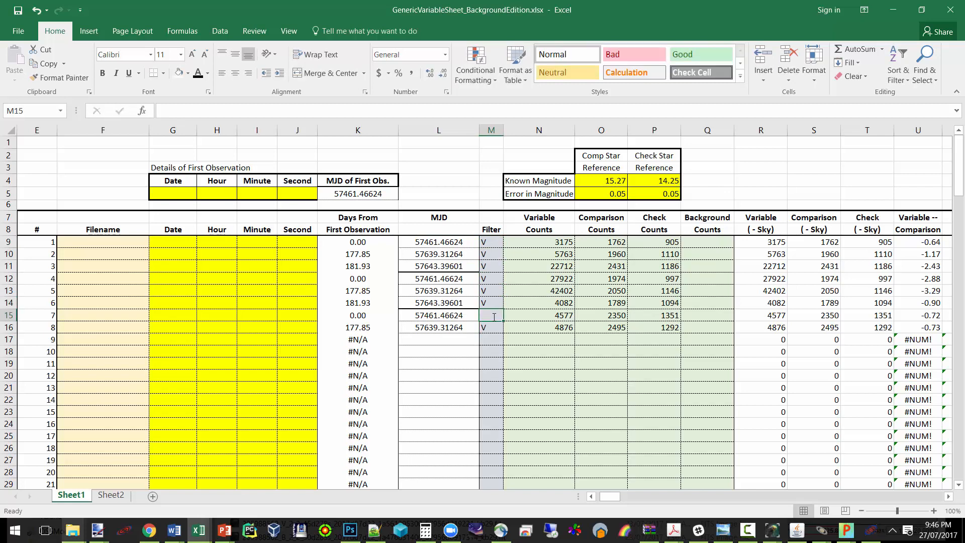
type("V")
left_click(528, 314)
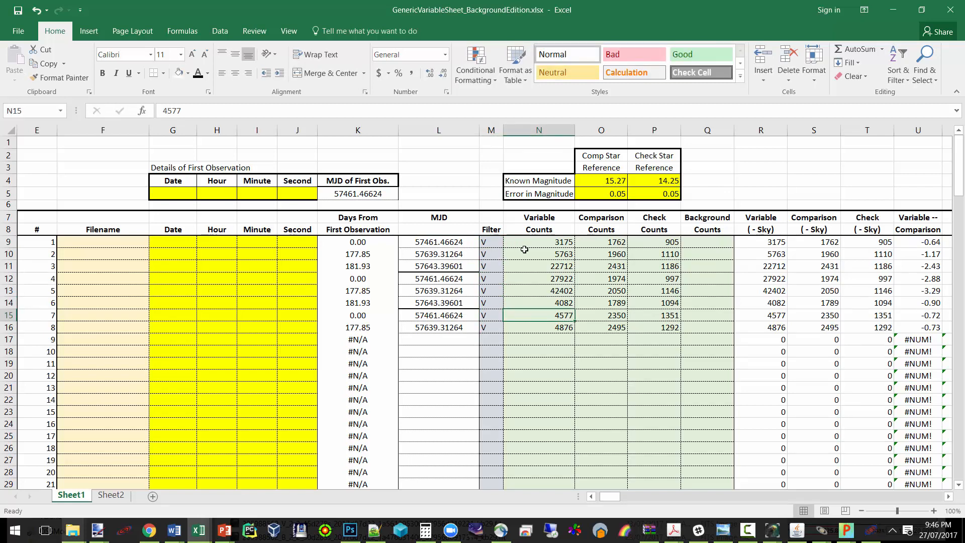
- Examine the Variable, Comparison and Check Counts columns for the eight observations in rows 9 to 16
left_click_drag(608, 497, 611, 497)
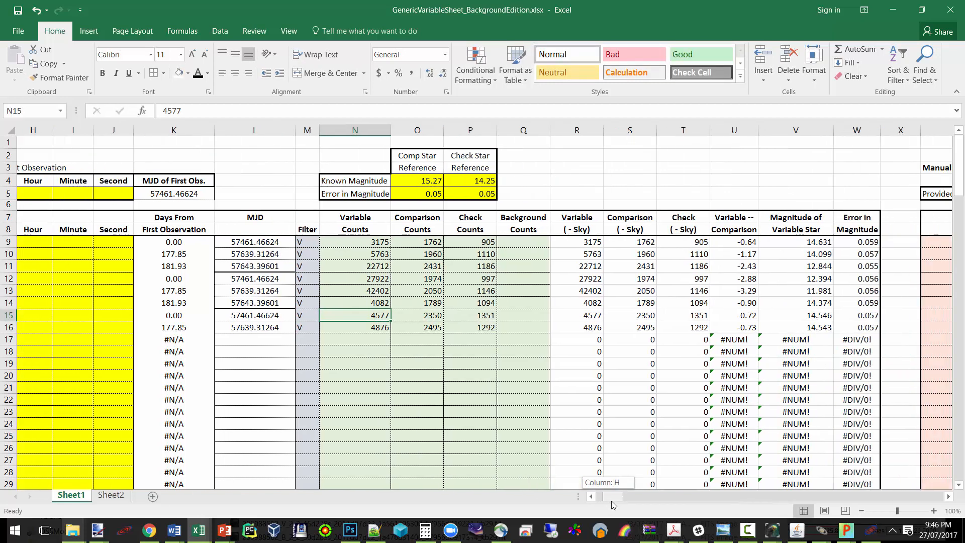
left_click_drag(379, 241, 490, 328)
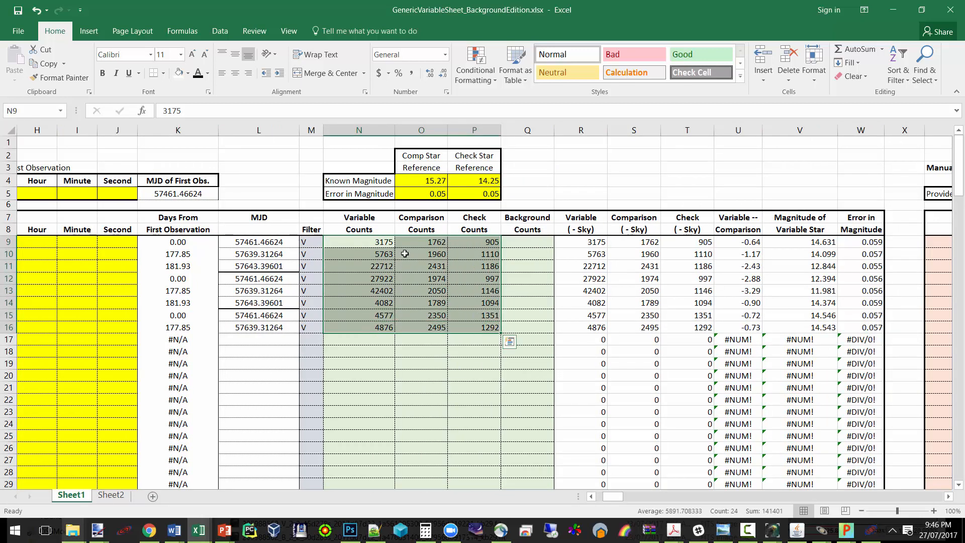
left_click(377, 242)
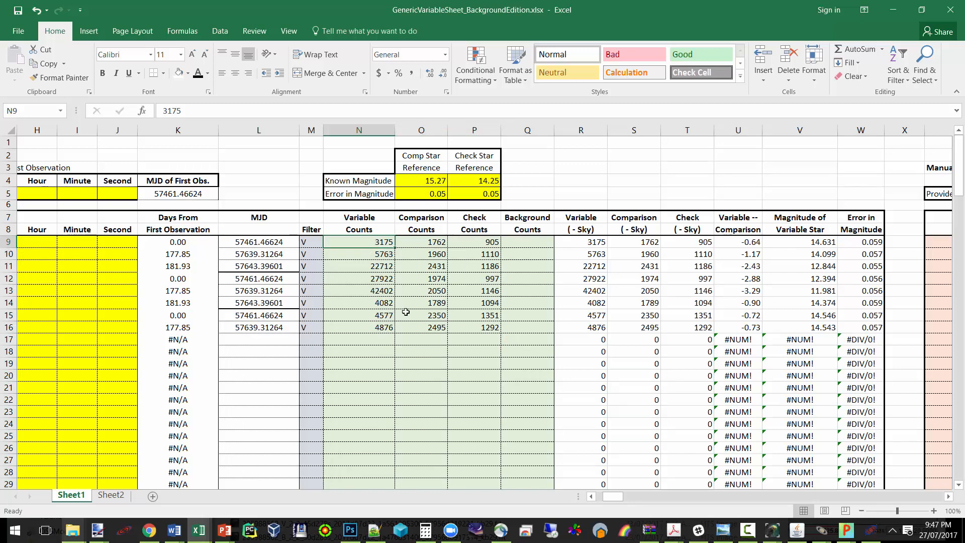
left_click_drag(387, 327, 472, 241)
left_click(470, 289)
left_click(460, 243)
left_click(354, 221)
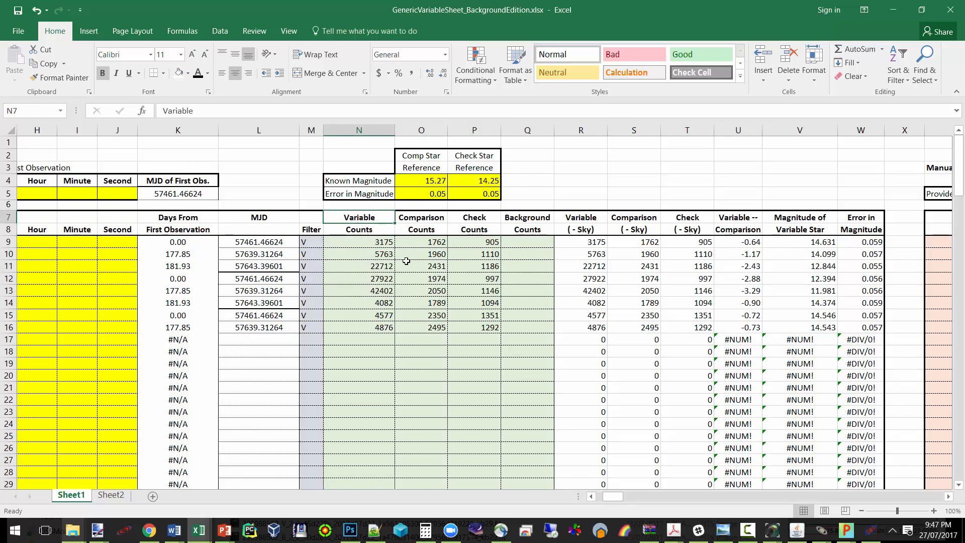
left_click(434, 220)
left_click(480, 220)
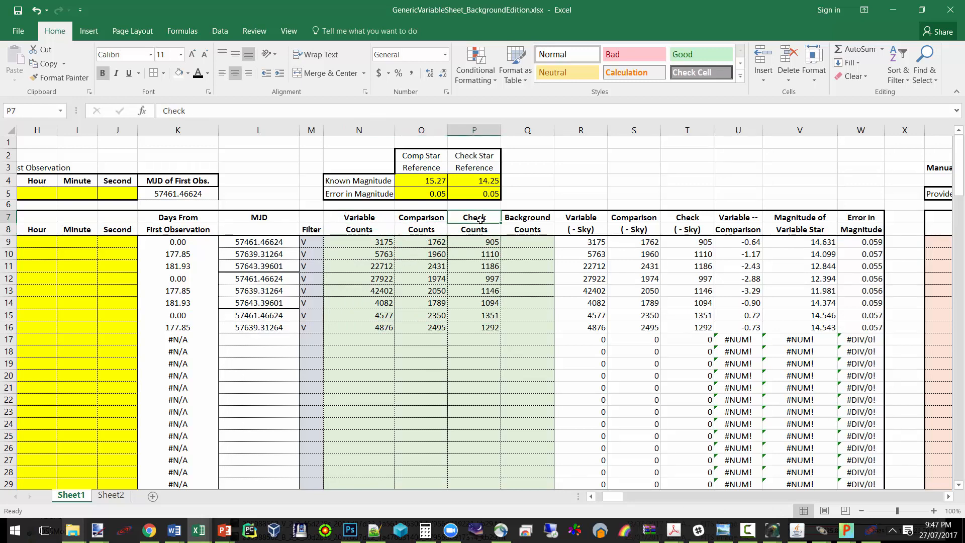
- Examine the Background Counts column and the Variable -- Comparison differences for rows 9 to 16
left_click(527, 224)
left_click_drag(533, 242, 543, 326)
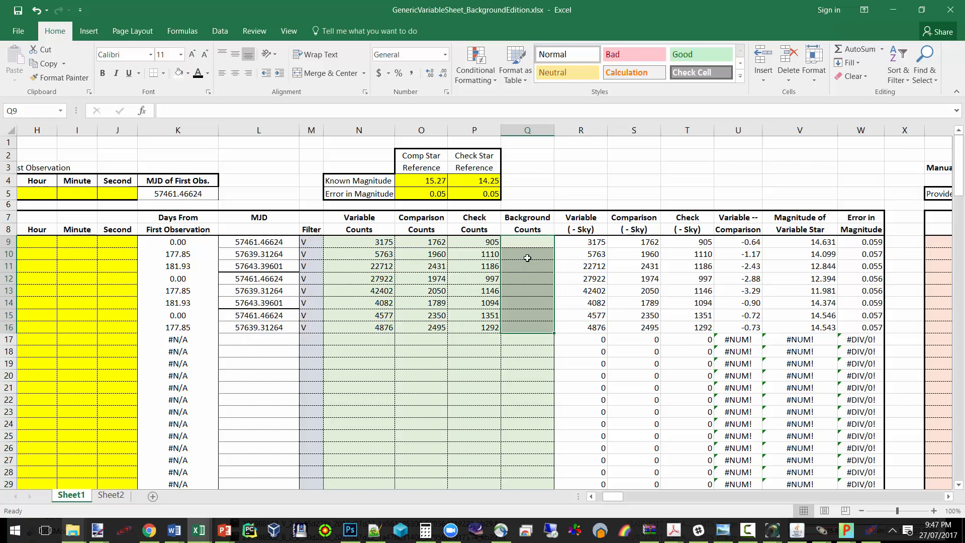
left_click(528, 257)
left_click(527, 240)
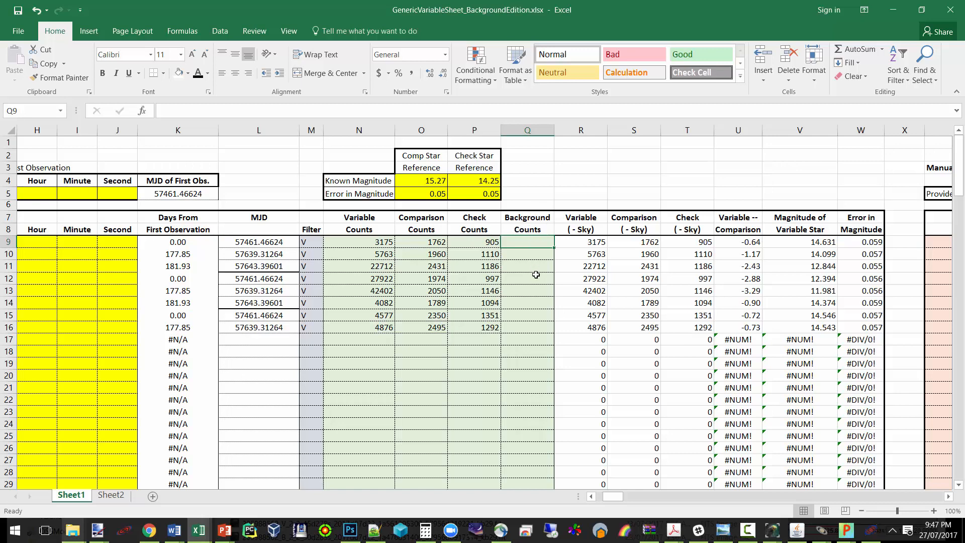
left_click_drag(615, 501, 619, 500)
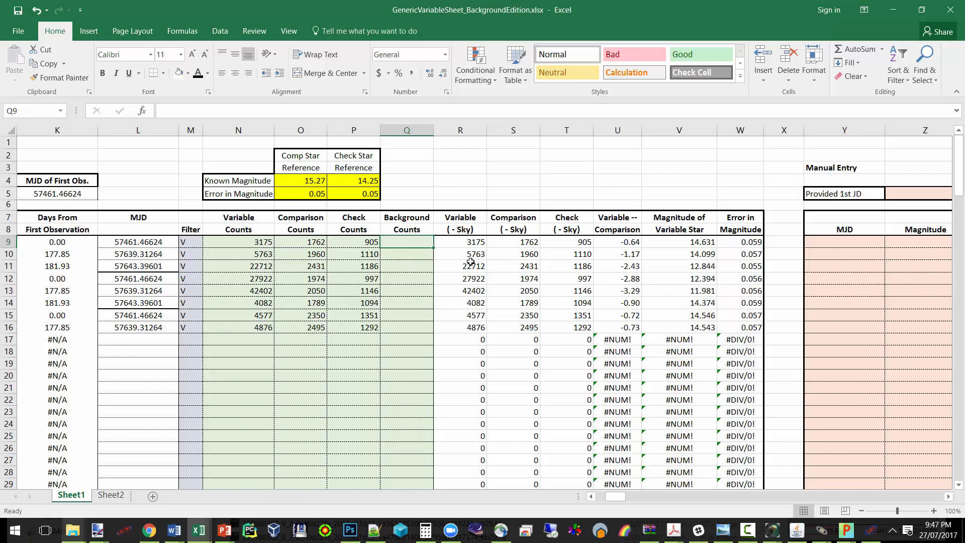
left_click_drag(615, 497, 618, 497)
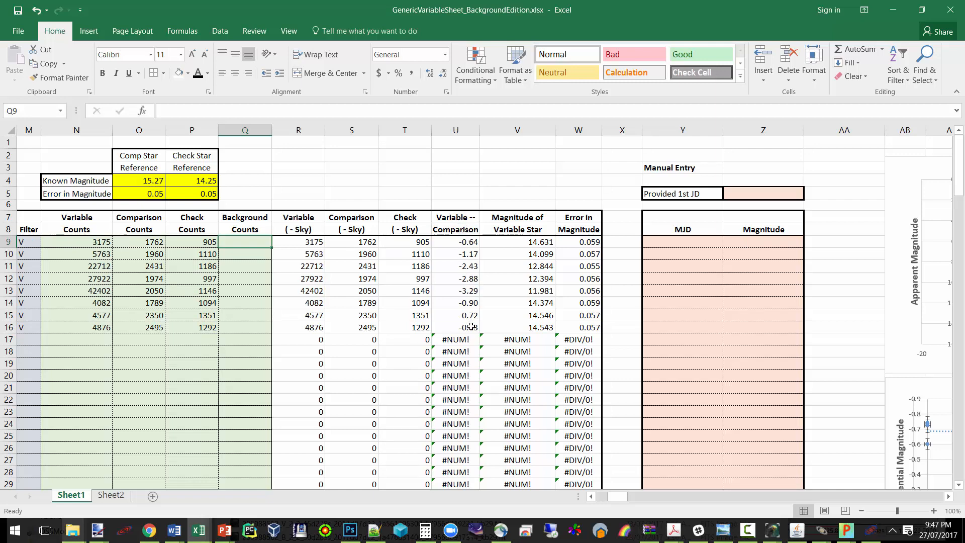
left_click_drag(470, 328, 468, 245)
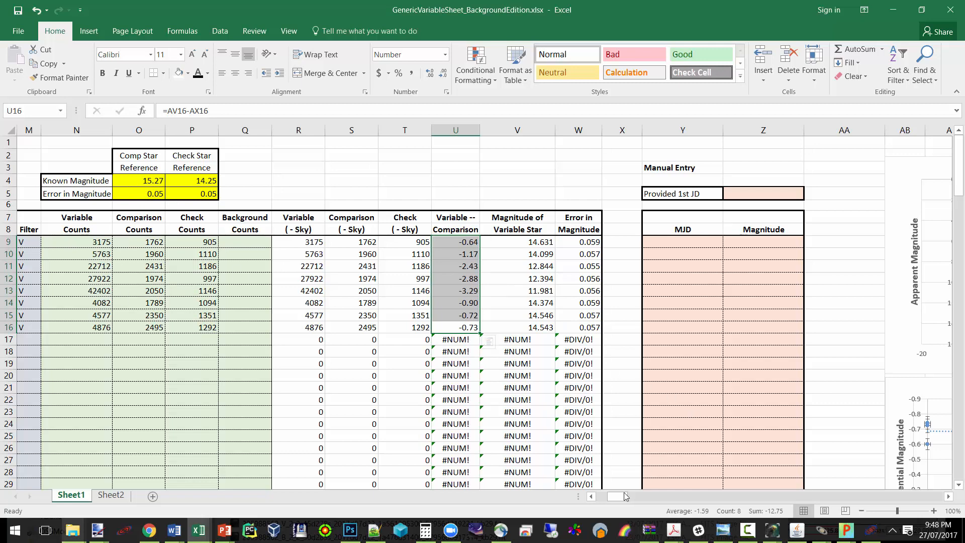
- Review the Variable Lightcurve chart and the (Comparison - Check Star) Magnitude chart
left_click_drag(625, 496, 629, 495)
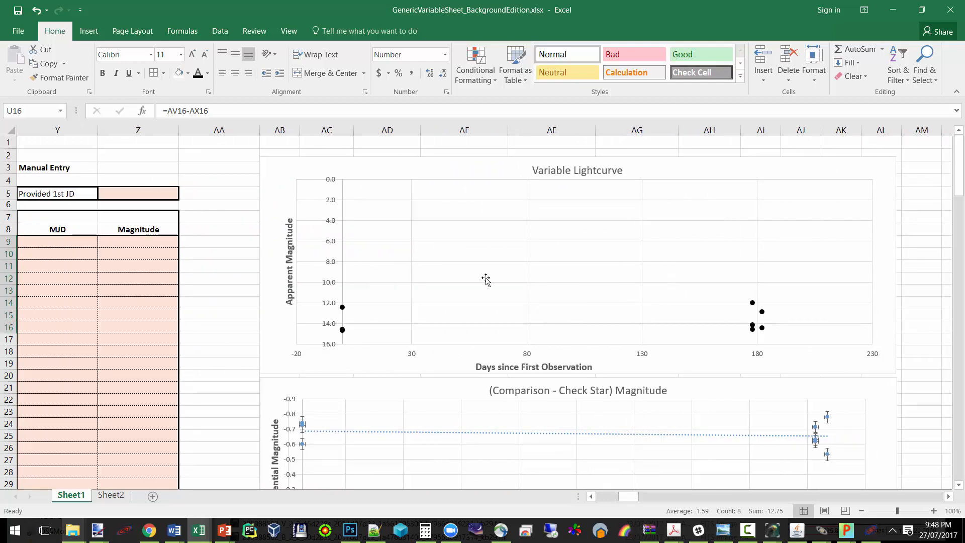
scroll(736, 335, "down", 1)
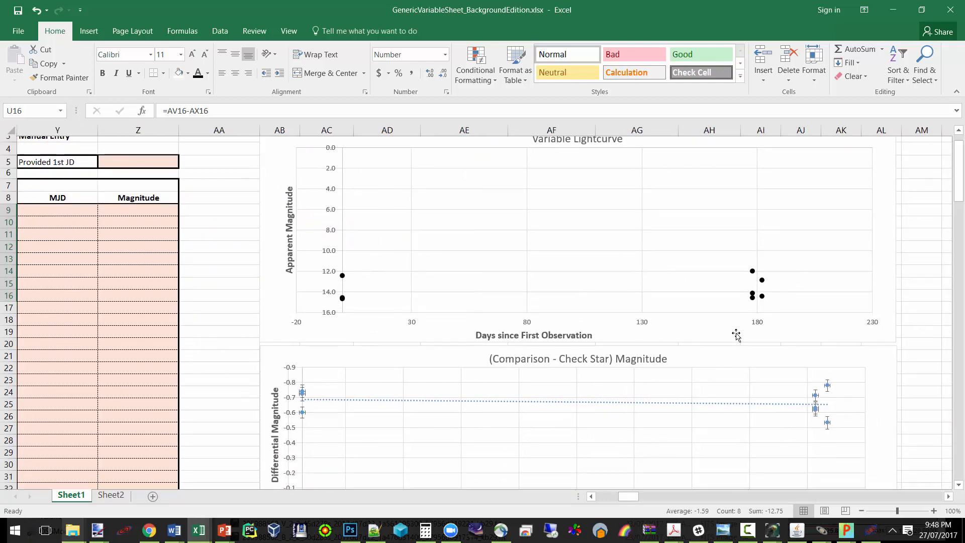
scroll(736, 336, "down", 3)
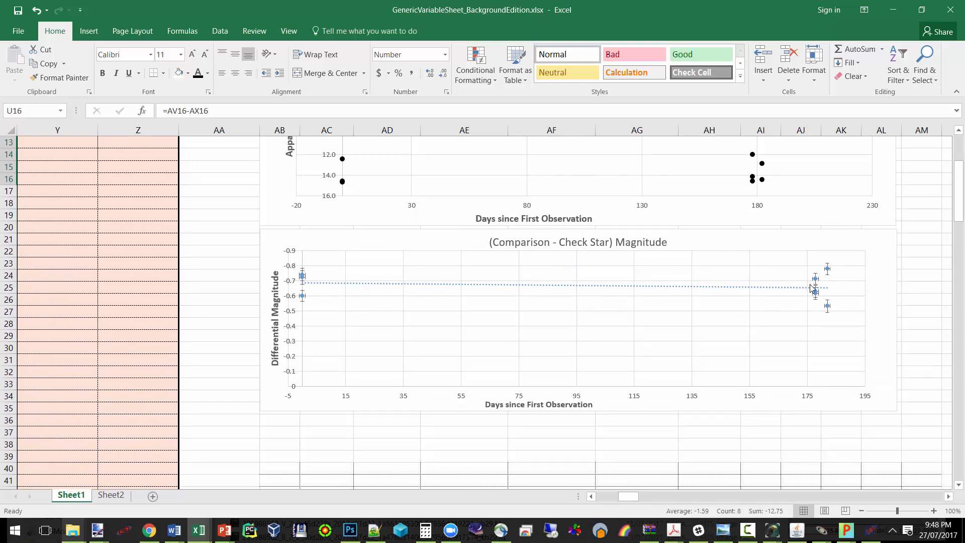
scroll(657, 282, "up", 4)
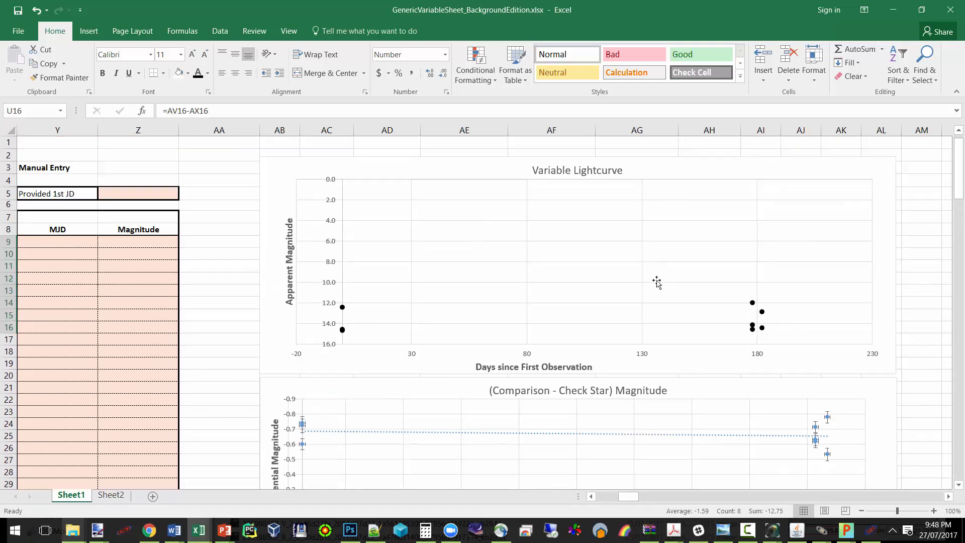
scroll(693, 404, "down", 1)
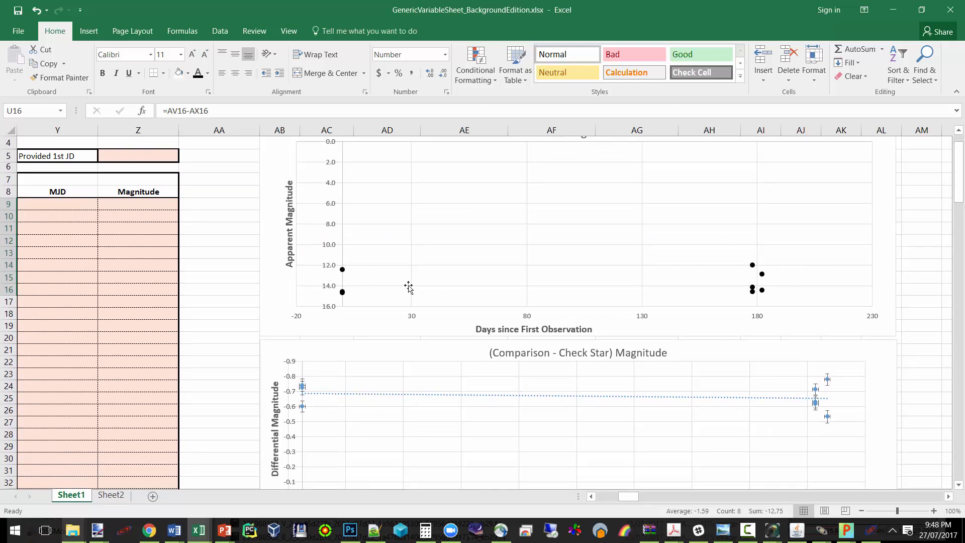
left_click_drag(618, 496, 635, 498)
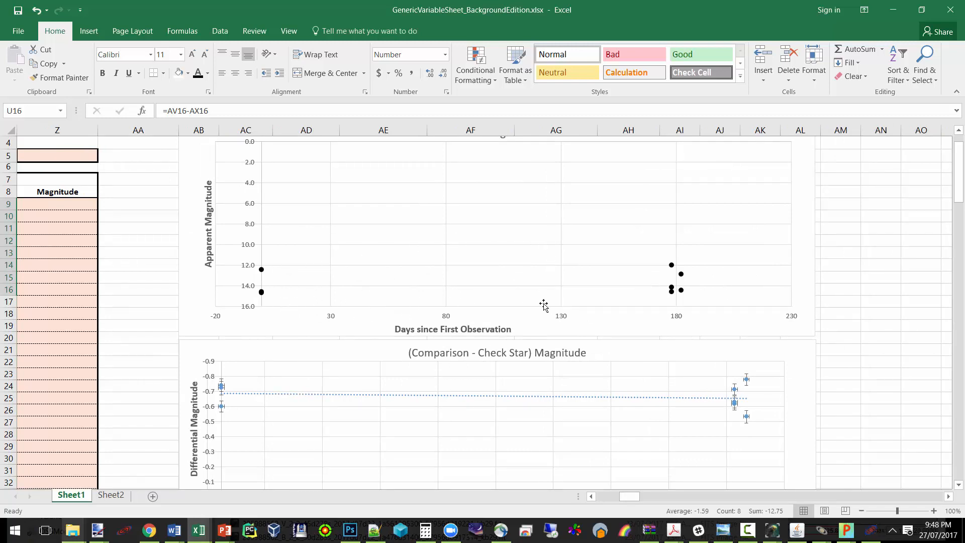
- Return to the data table and inspect the Magnitude of Variable Star formulas for the first three observations
left_click_drag(628, 496, 610, 505)
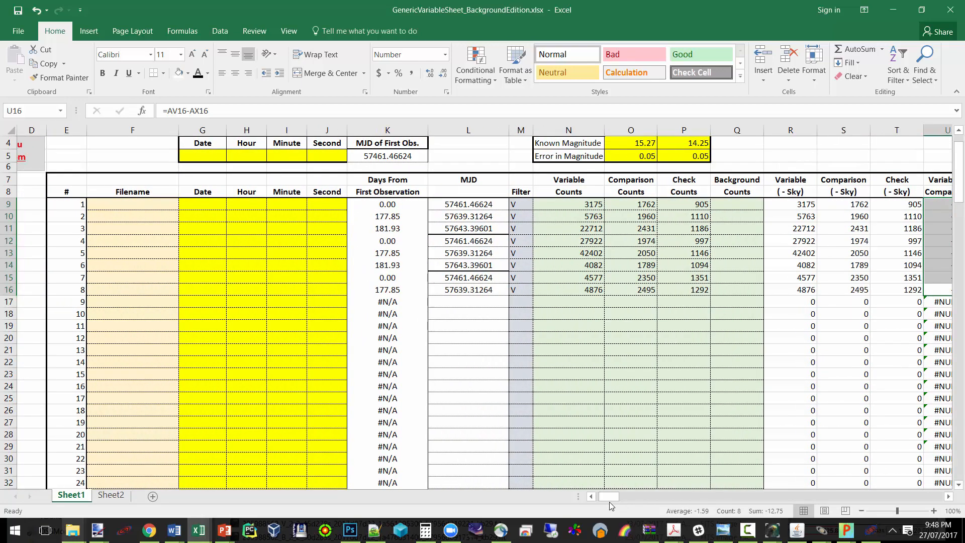
scroll(571, 420, "up", 1)
scroll(571, 420, "up", 1)
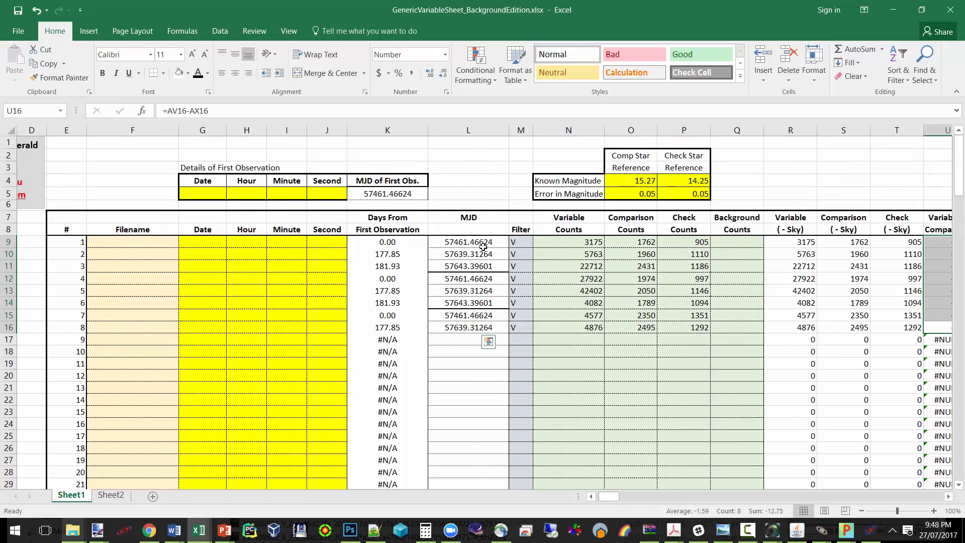
left_click_drag(607, 501, 614, 499)
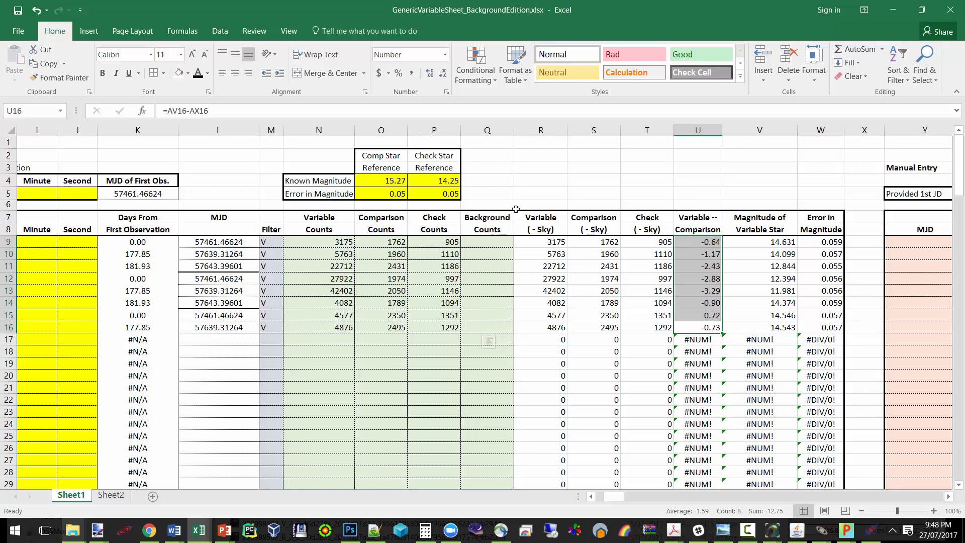
left_click(759, 247)
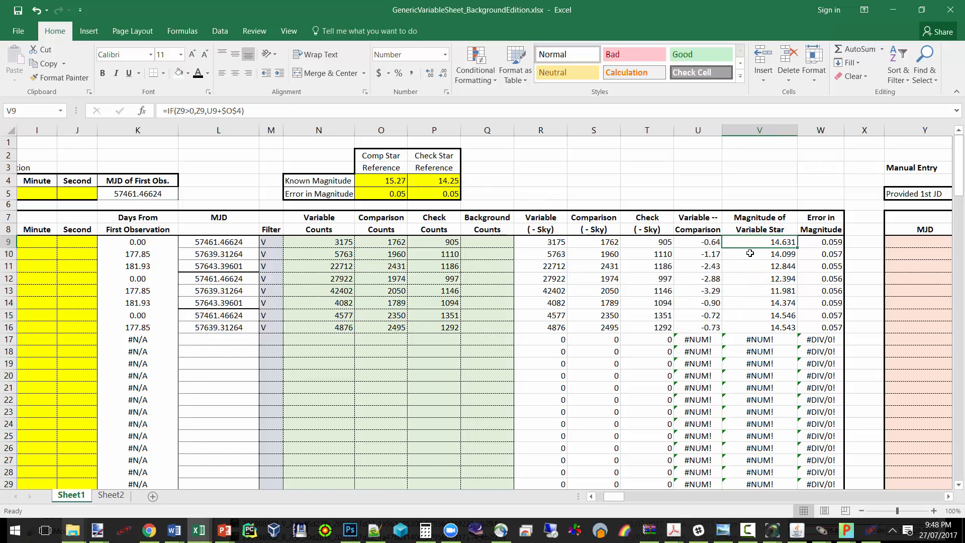
left_click(757, 258)
left_click(755, 243)
left_click(762, 255)
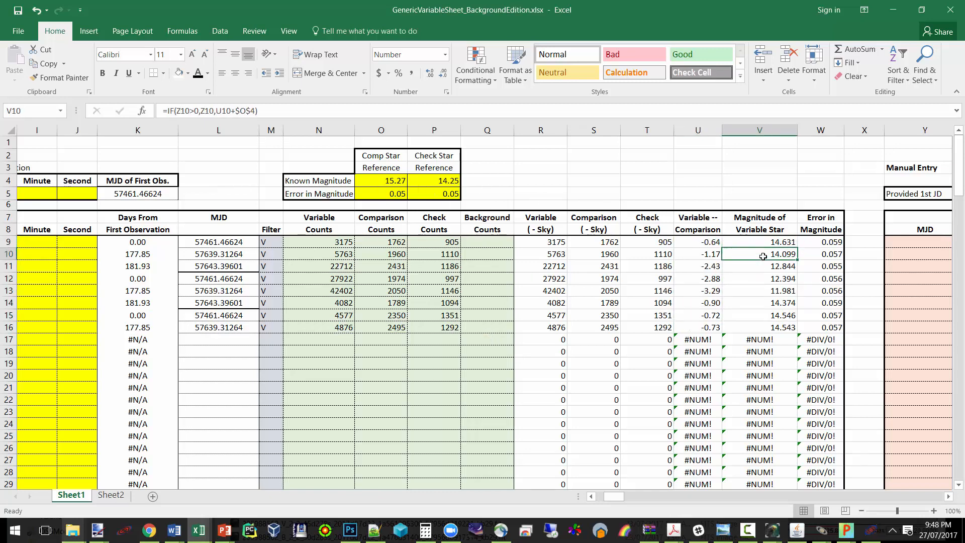
left_click(762, 266)
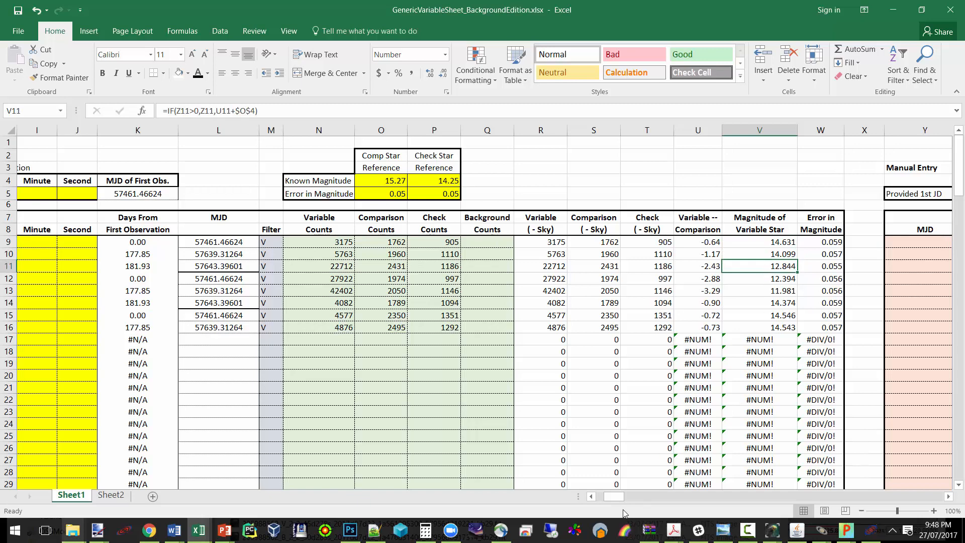
- Inspect the Variable -- Comparison formula for the first observation in row 9
left_click_drag(616, 497, 619, 498)
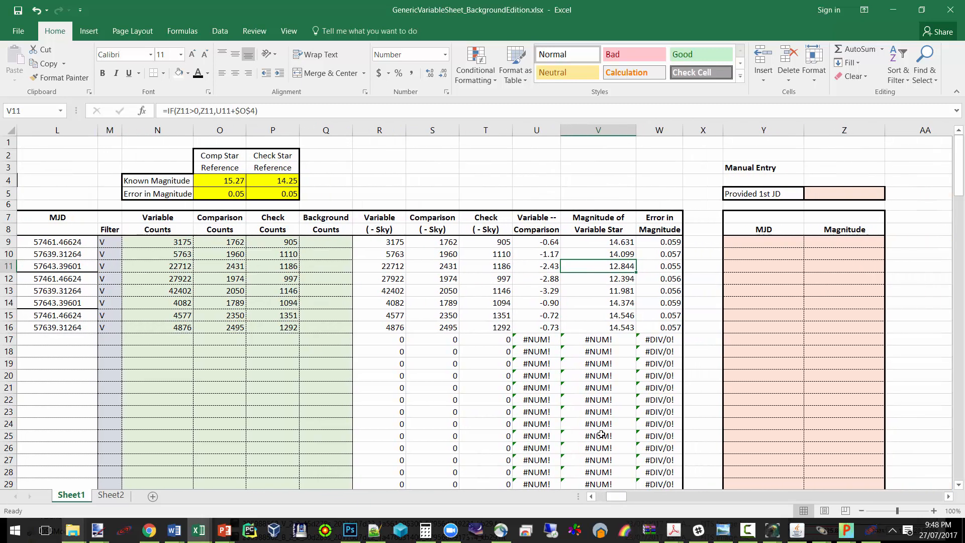
left_click(551, 243)
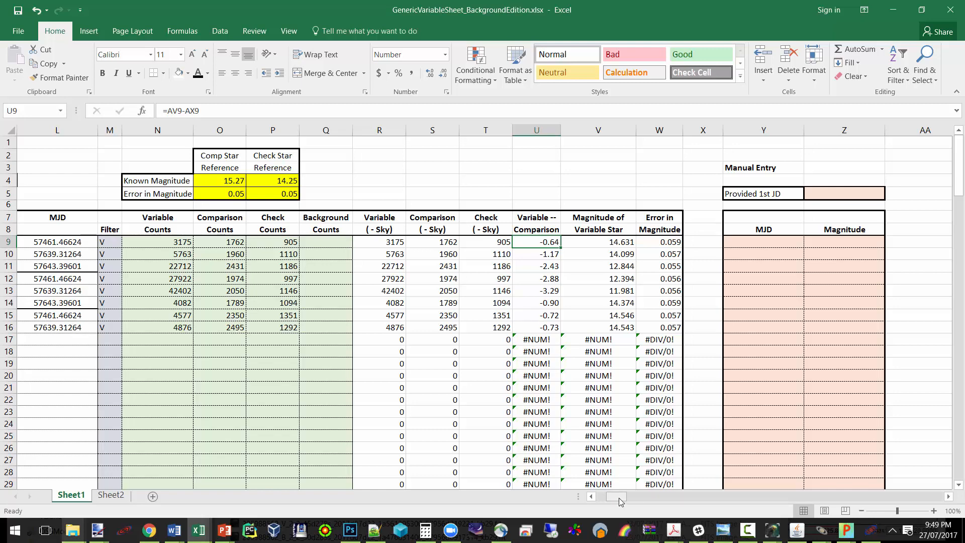
left_click_drag(621, 501, 625, 501)
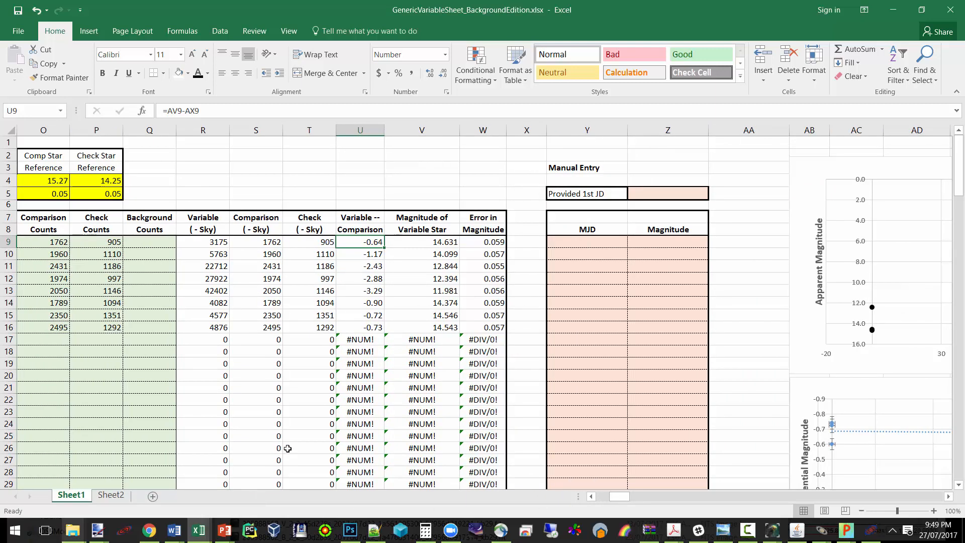
- Examine the variable, comparison and check star instrumental magnitude formulas, the variable's error formula and the comparison-check difference in columns AV to BB
left_click_drag(619, 499, 644, 499)
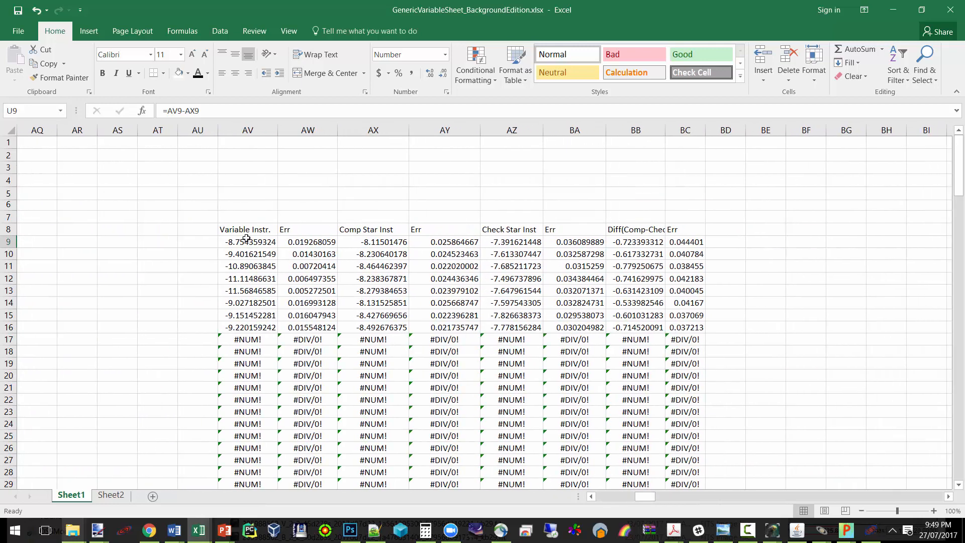
left_click(250, 242)
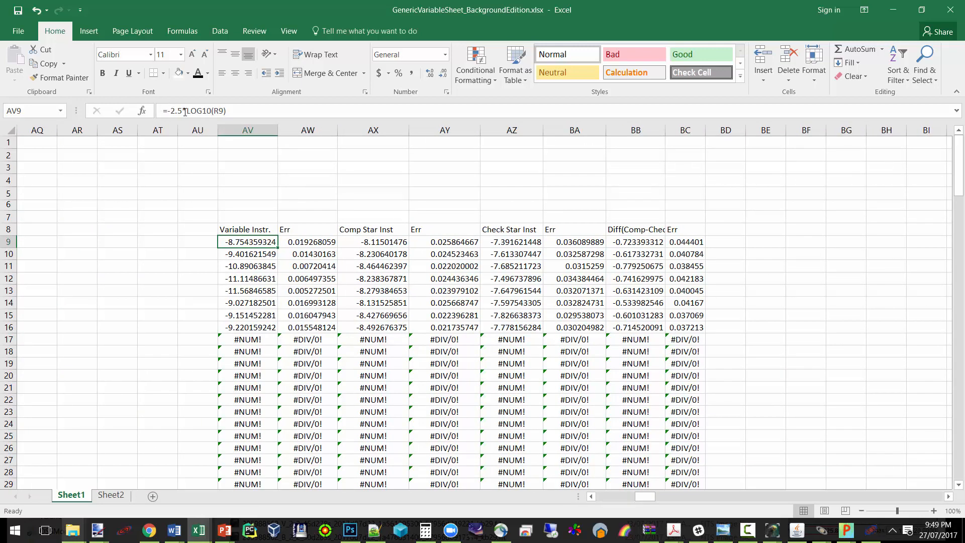
left_click(311, 242)
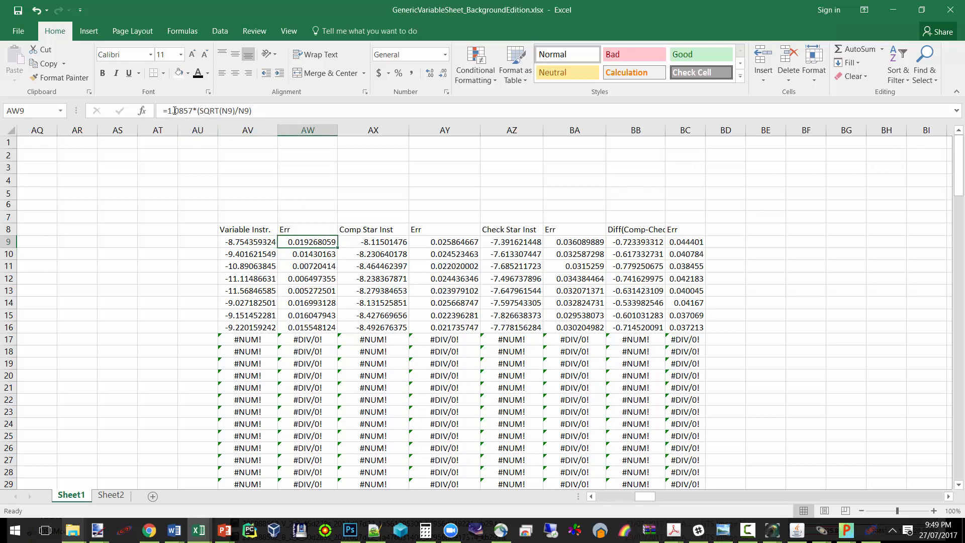
left_click(374, 244)
left_click(375, 254)
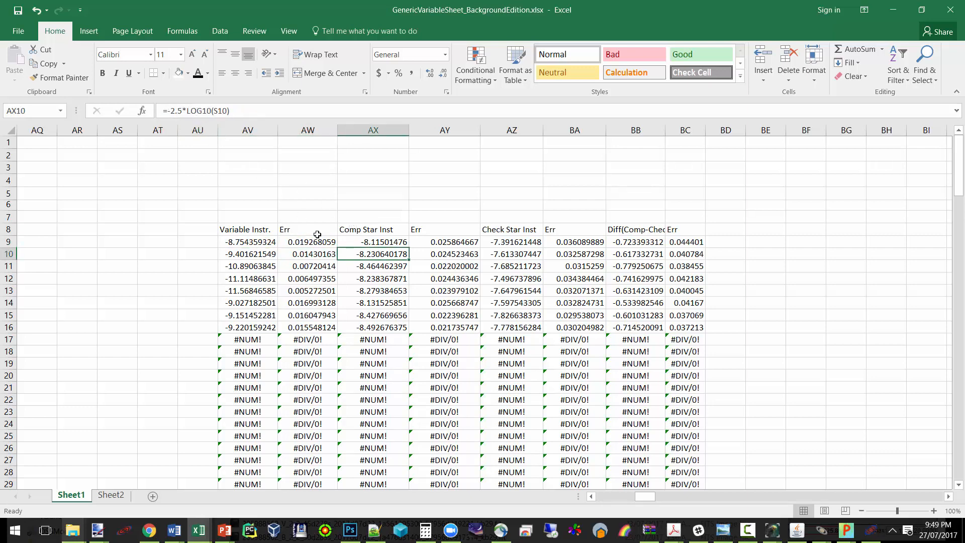
left_click(641, 245)
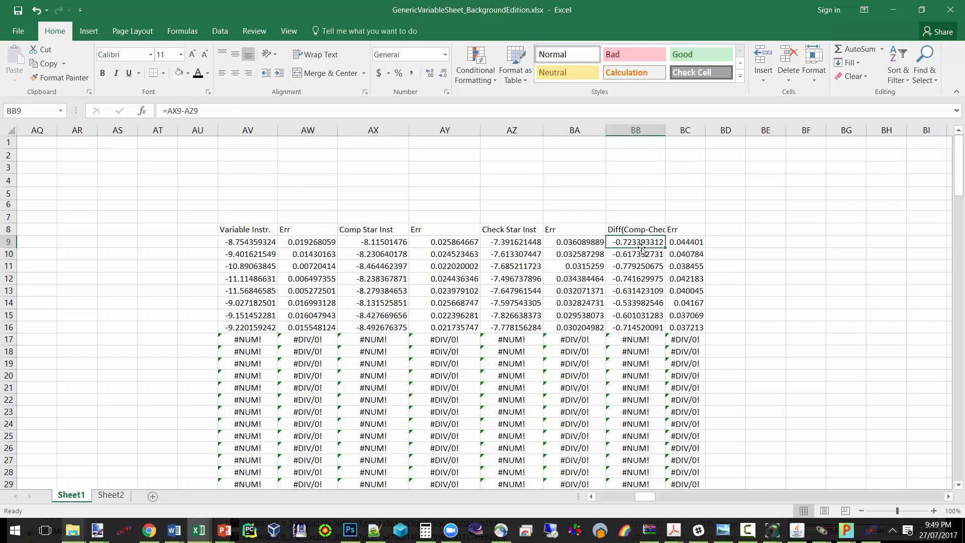
left_click(530, 244)
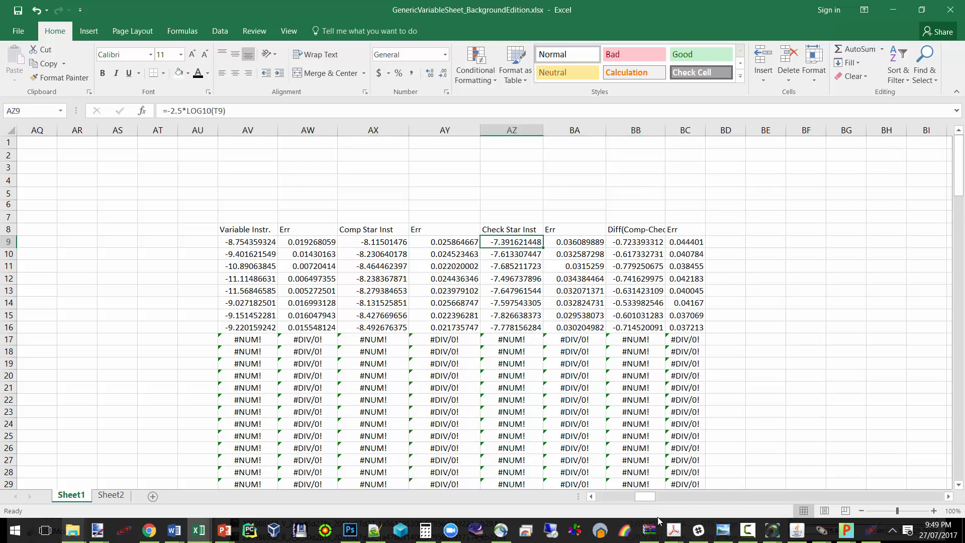
- Return to the main data table and review the Magnitude of Variable Star results, including the formula in row 14
left_click_drag(647, 499, 621, 501)
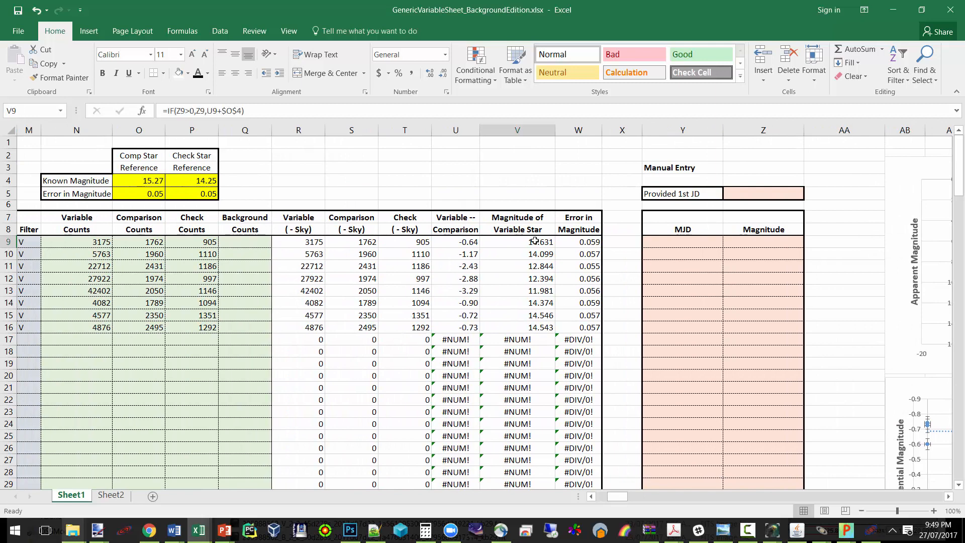
left_click_drag(532, 285, 537, 320)
left_click(512, 299)
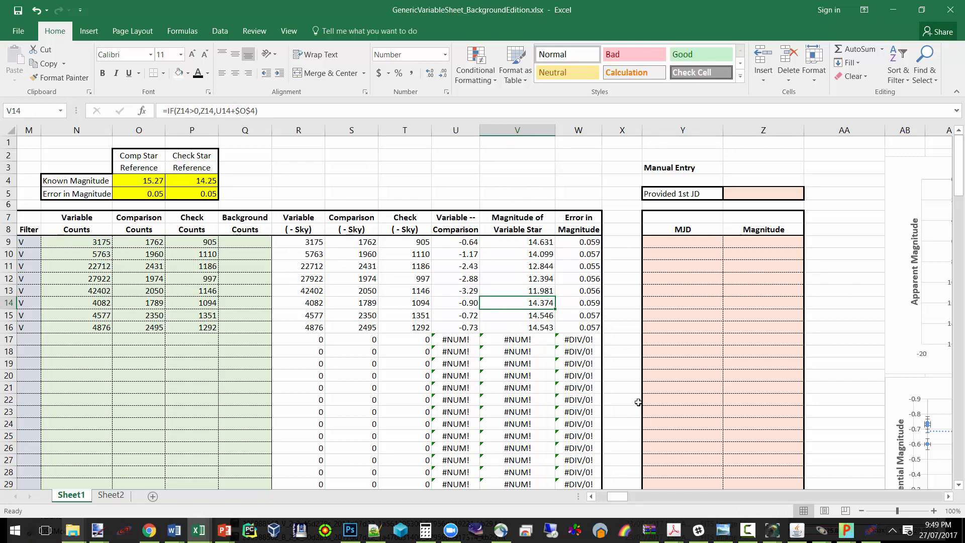
mouse_move(623, 501)
left_mouse_down()
mouse_move(635, 499)
mouse_move(639, 469)
mouse_move(609, 508)
left_mouse_up()
scroll(639, 448, "down", 3)
scroll(640, 449, "up", 2)
scroll(640, 449, "up", 1)
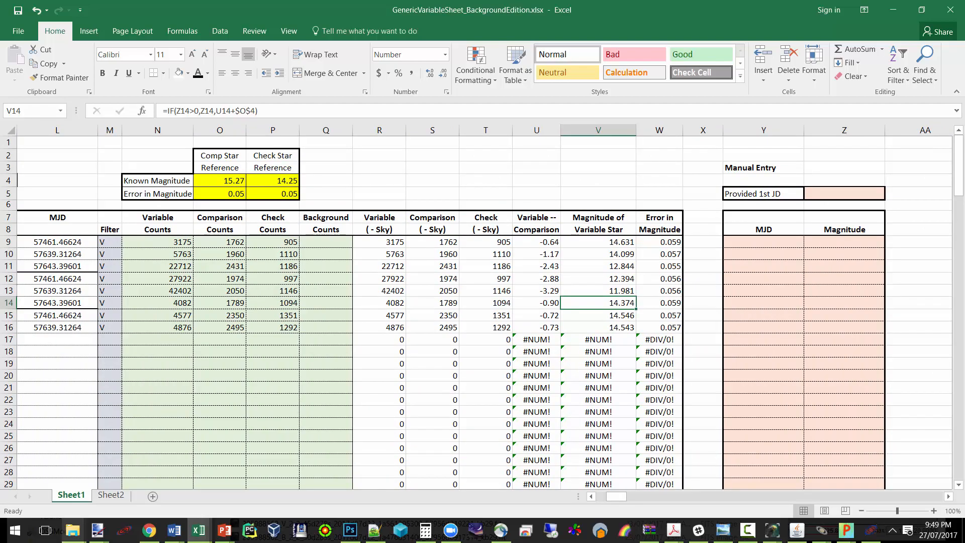